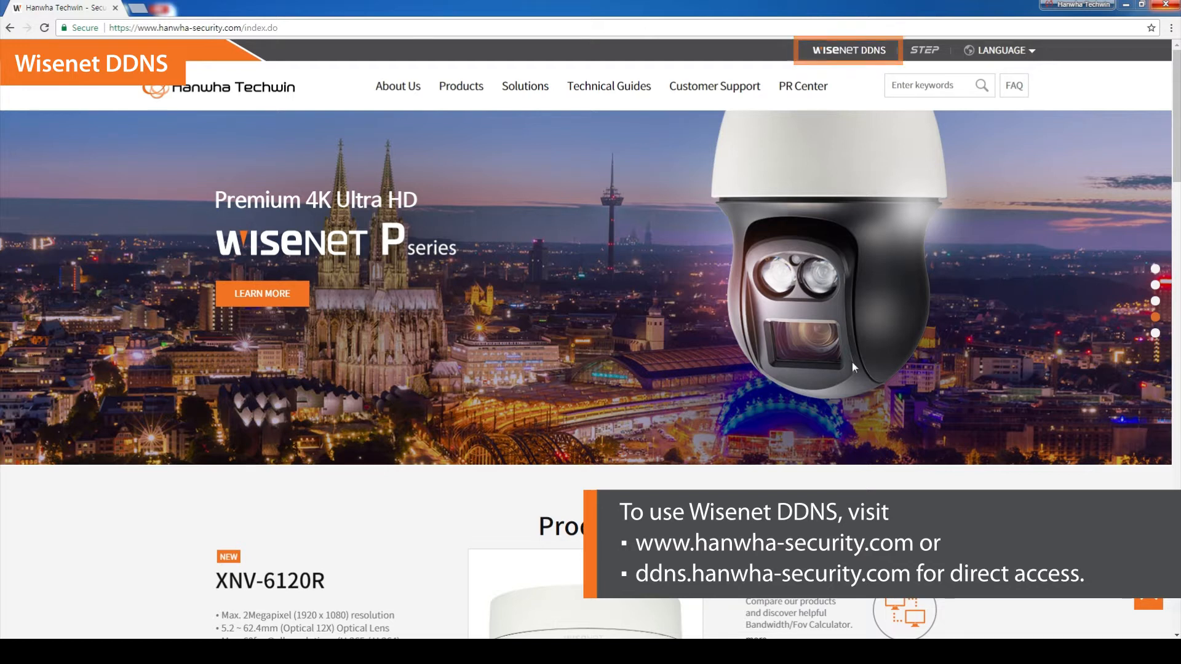
- Open the Wisenet DDNS sign-up form from the Hanwha Techwin site and fill in the user ID
click(857, 59)
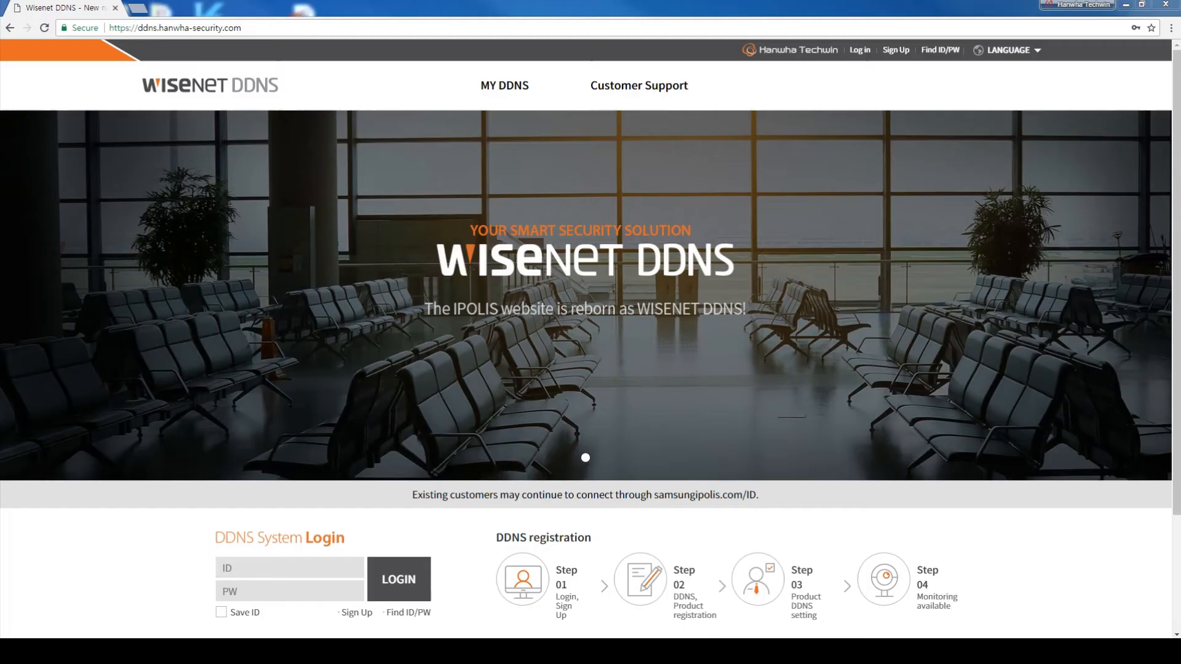
click(356, 613)
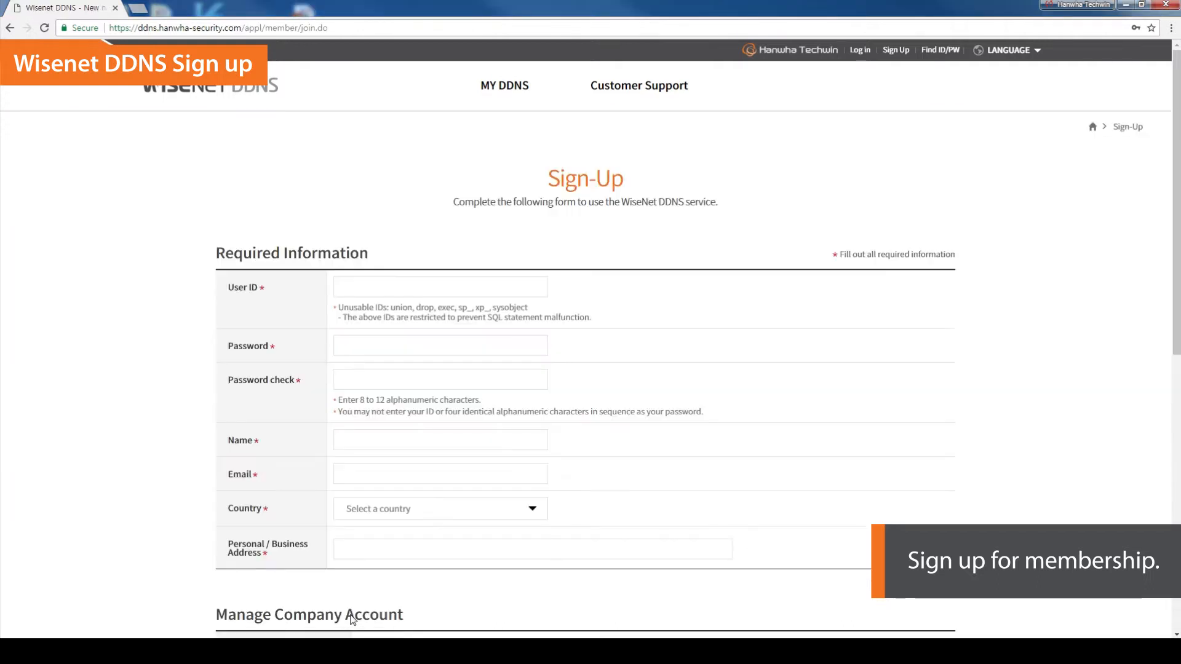
click(392, 291)
text(wisenetdemo)
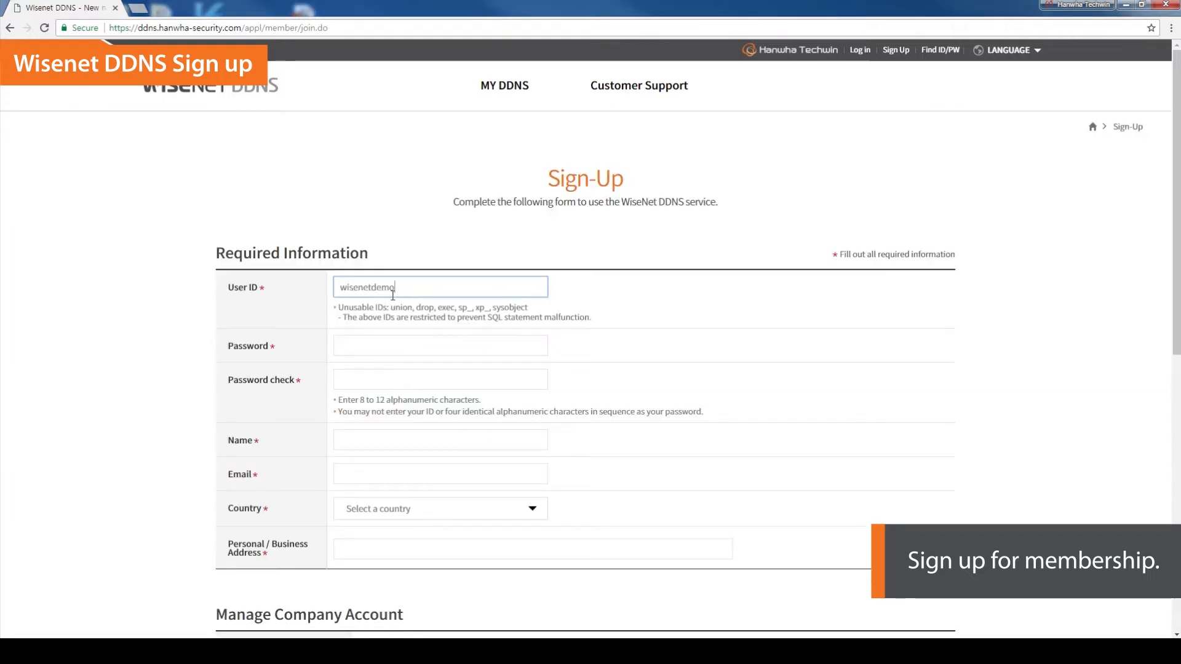
- Enter the account password and repeat it in the password check field
click(386, 346)
text(*****)
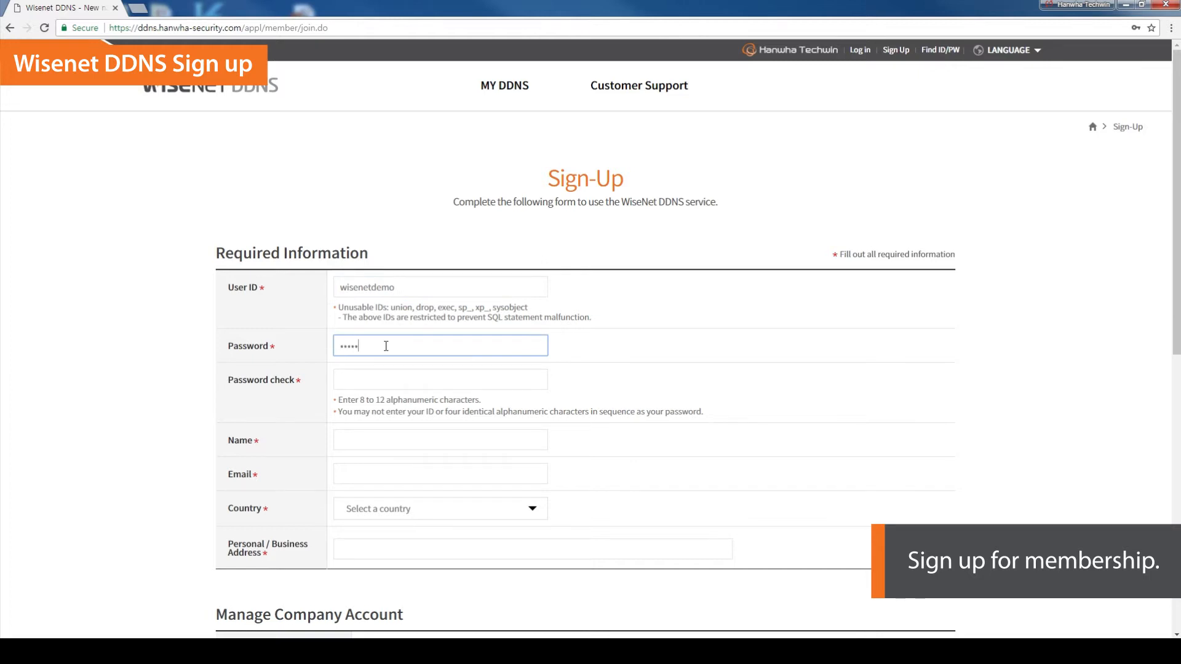
click(382, 376)
text(******)
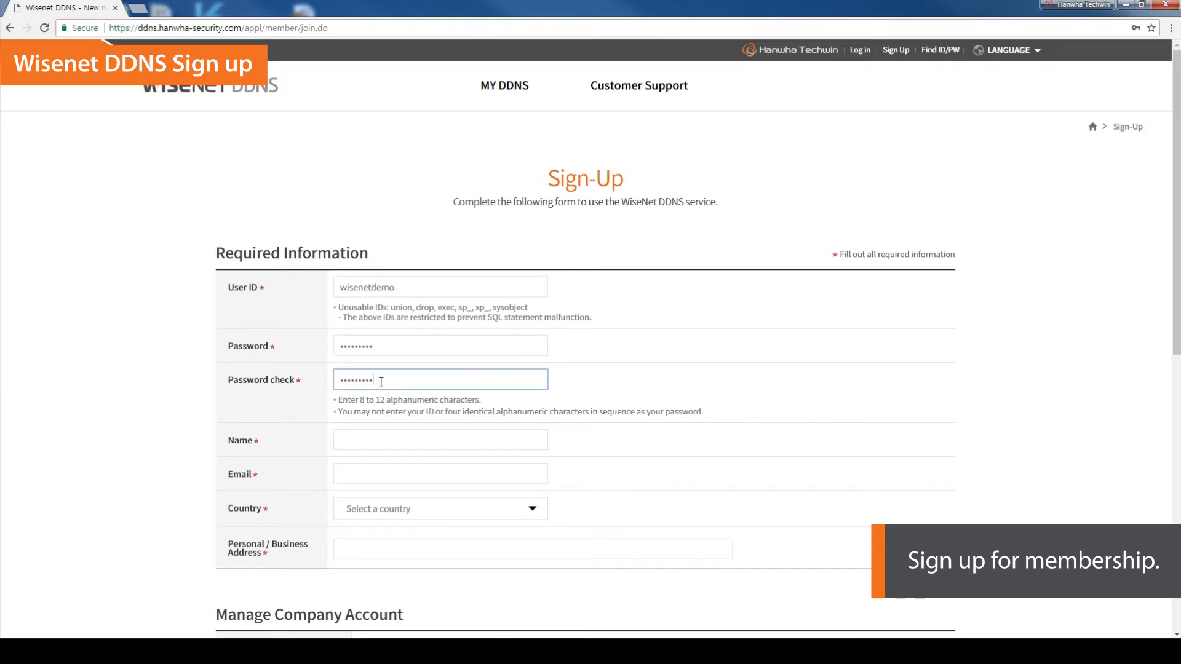
- Set the name to Marketing and fill in the contact e-mail address
click(385, 440)
text(Marketing)
click(364, 475)
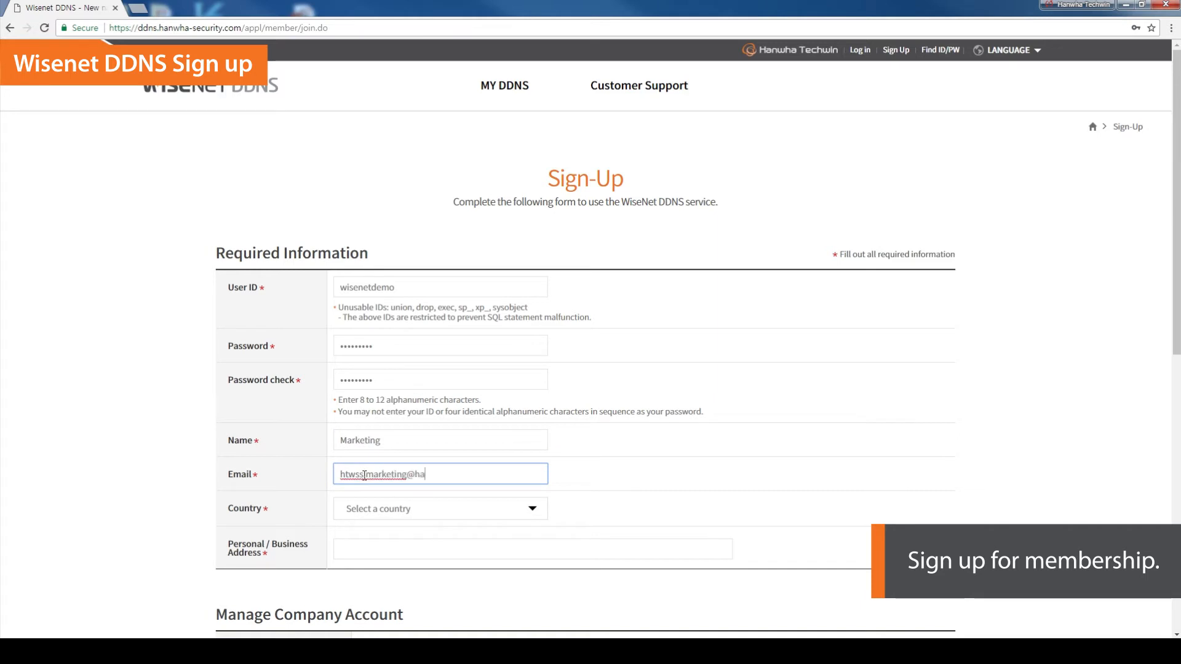
- Choose Korea as the country
click(537, 511)
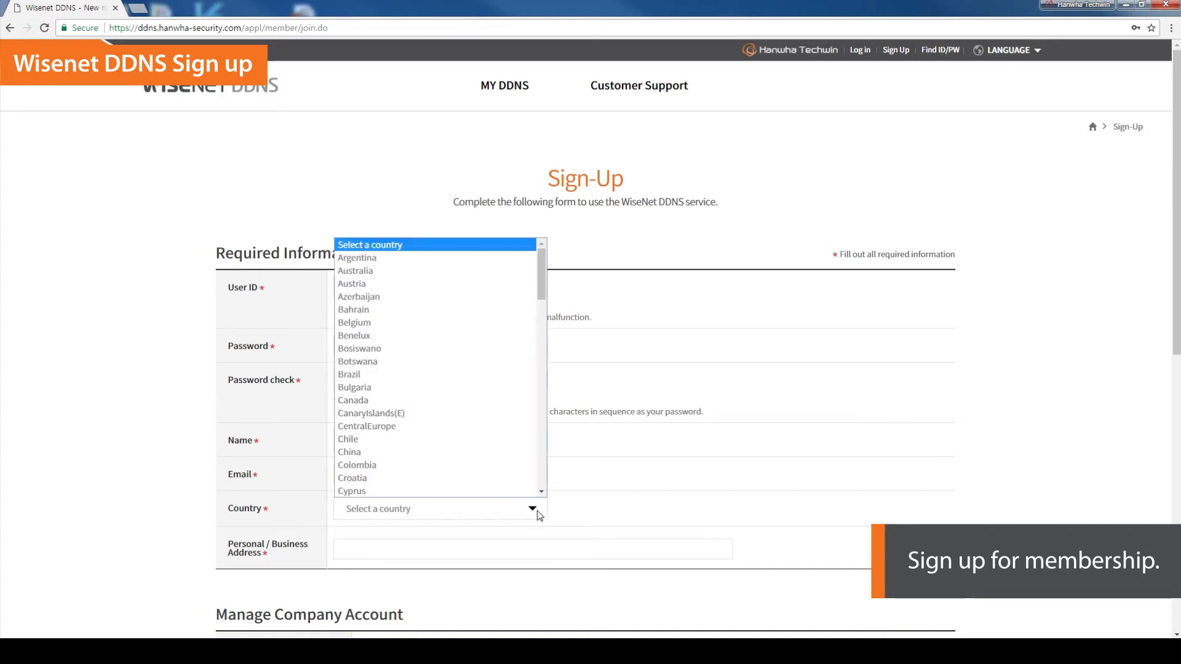
scroll(517, 467, down, 10)
scroll(518, 466, down, 5)
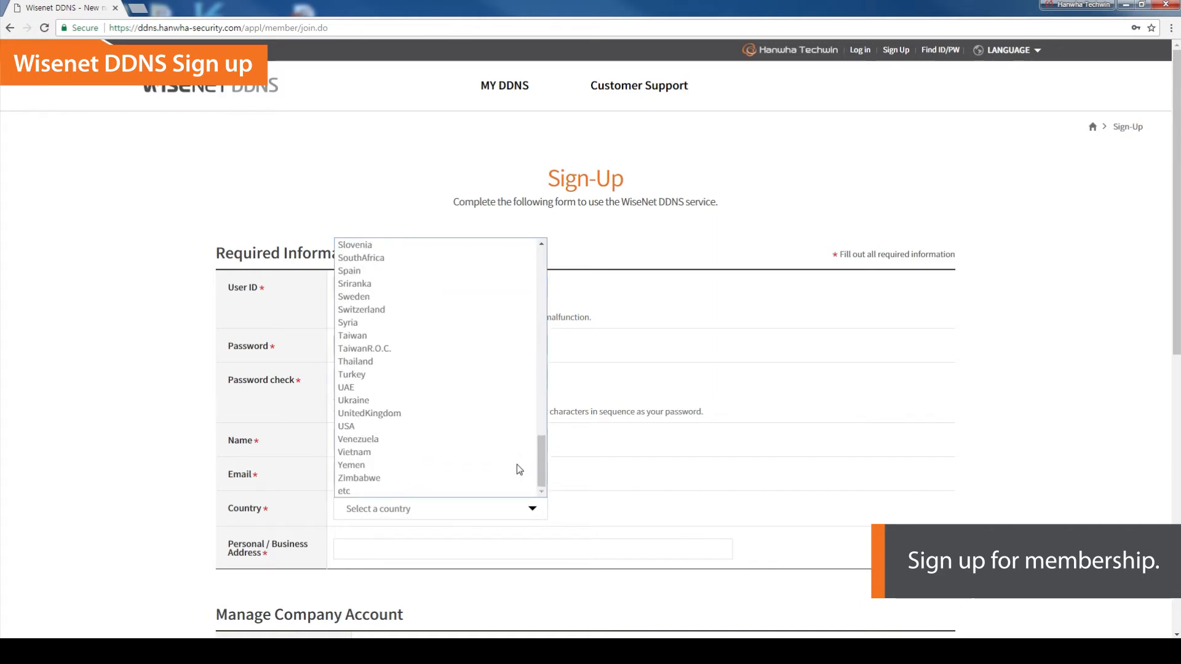
scroll(517, 465, up, 6)
scroll(517, 468, up, 6)
click(460, 438)
- Enter Hanwha Techwin as the personal / business address
click(387, 548)
text(Hanwha Techwin)
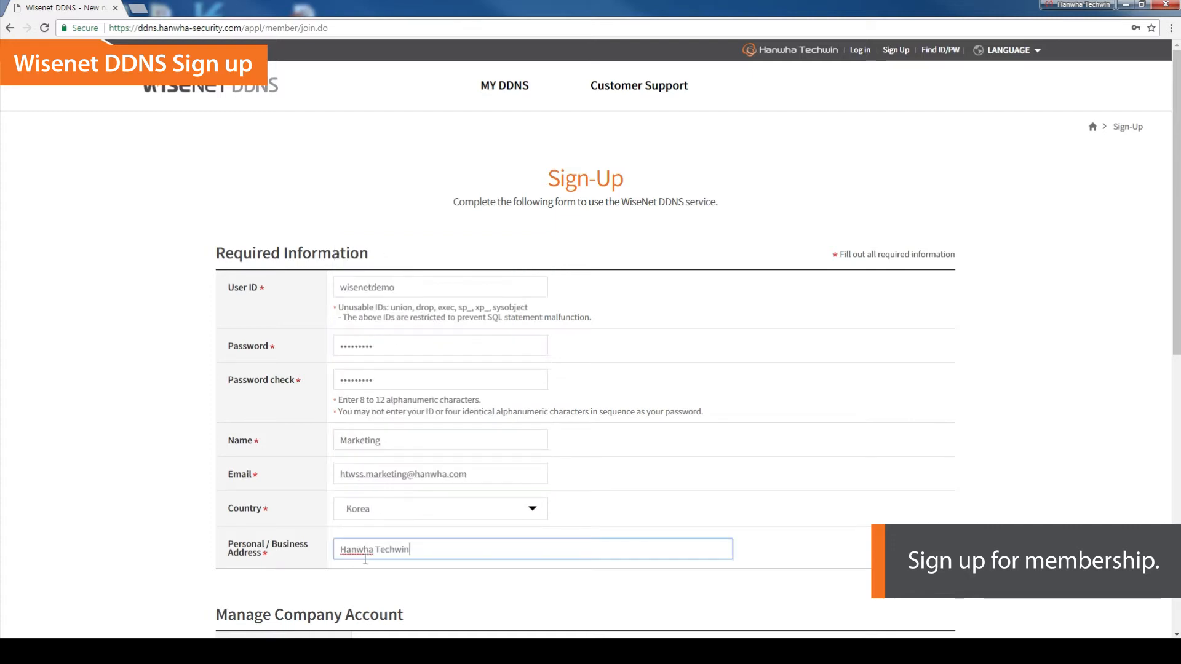
- Agree to the terms and conditions and the privacy policy agreement, then submit the sign-up form
scroll(365, 560, down, 7)
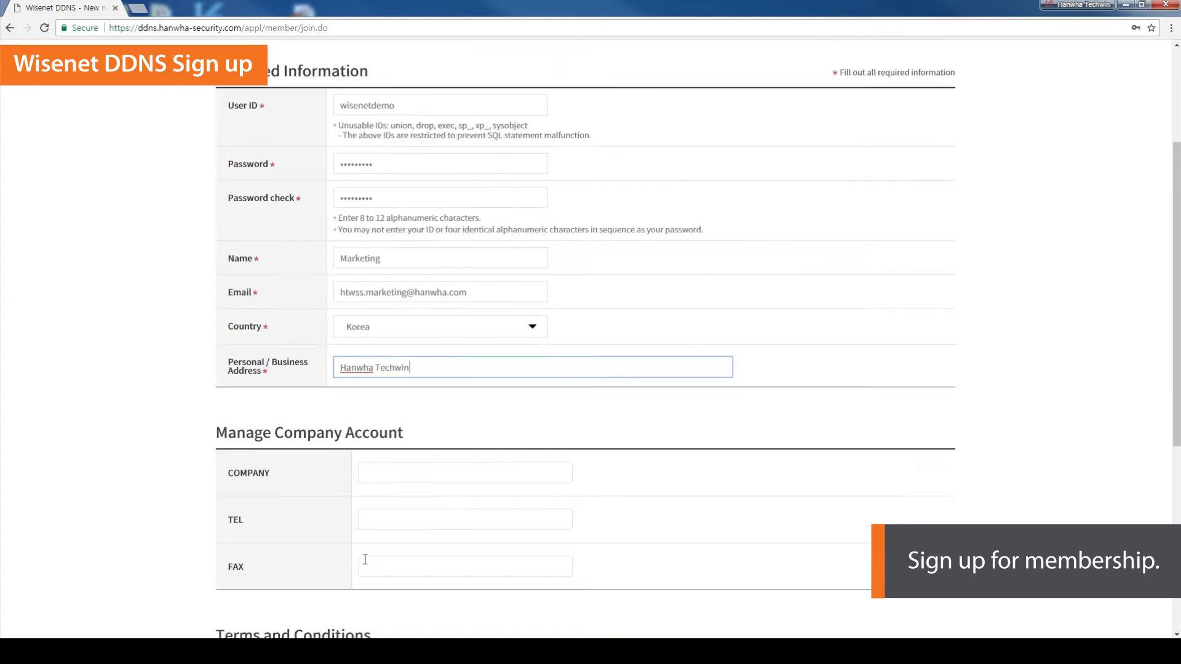
click(264, 416)
scroll(947, 485, down, 3)
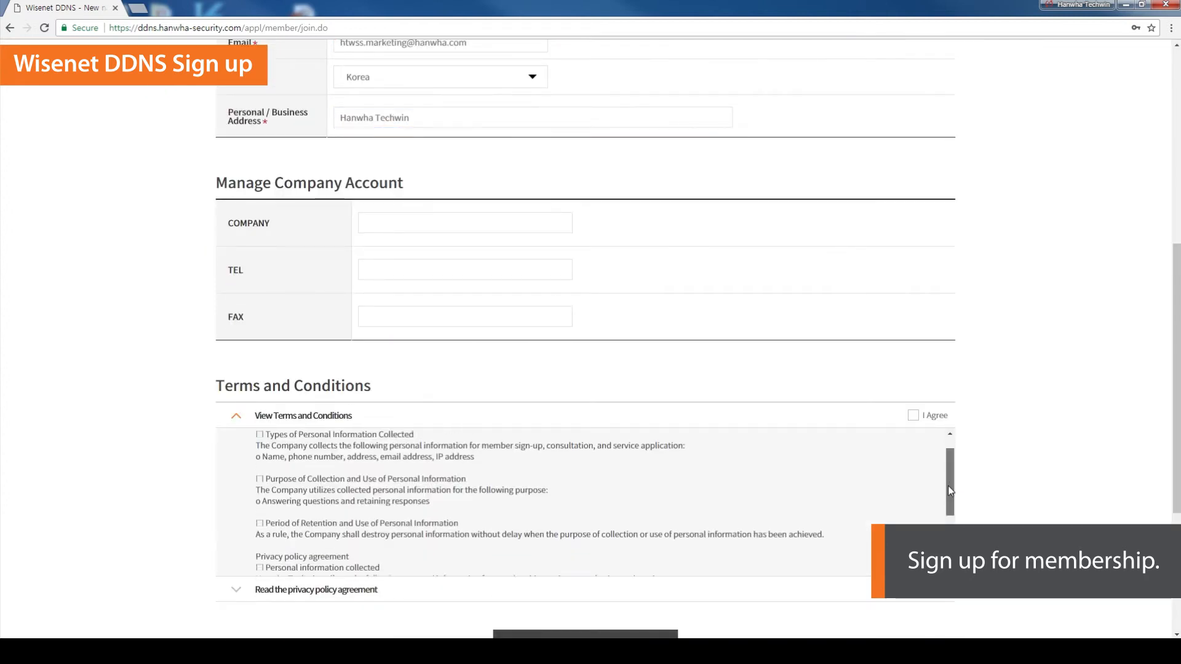
click(914, 415)
scroll(917, 419, down, 1)
click(278, 533)
click(913, 379)
click(631, 594)
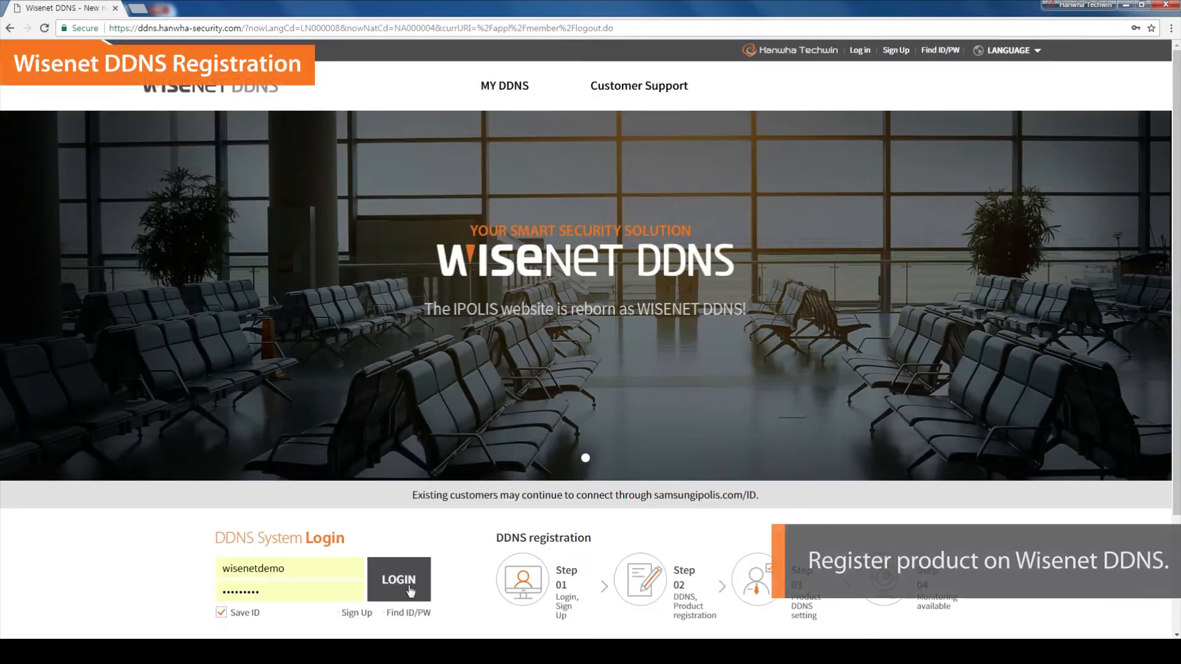
- Return to the main page, open MY DDNS, and go to the Register Product page
click(406, 587)
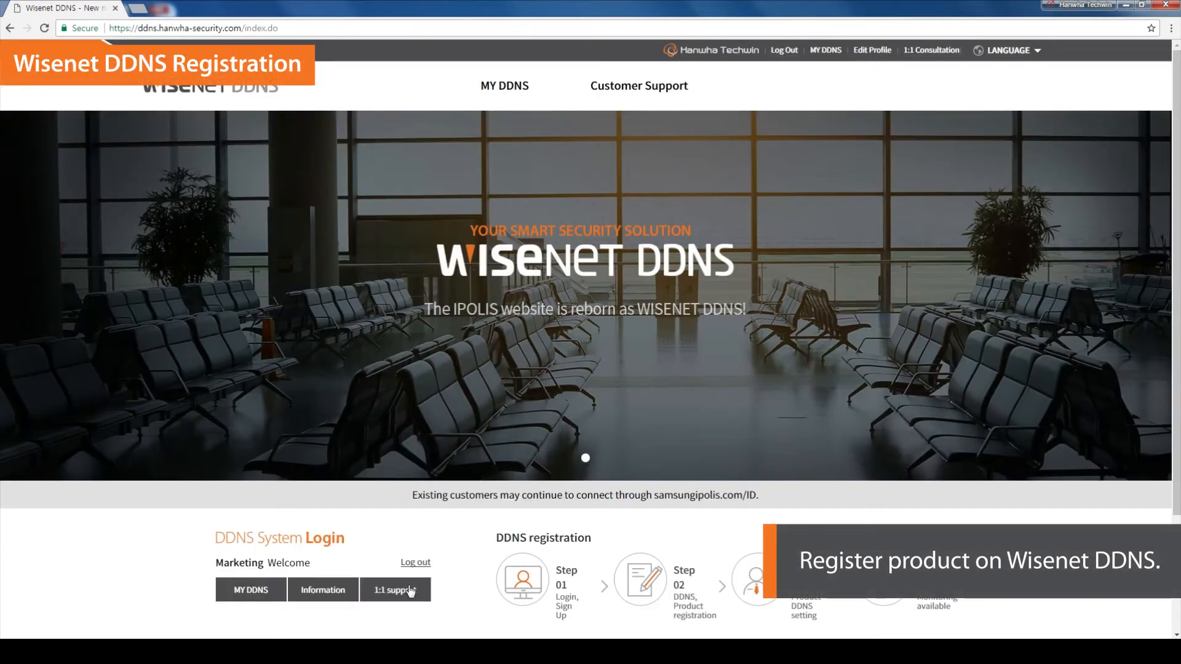
click(252, 591)
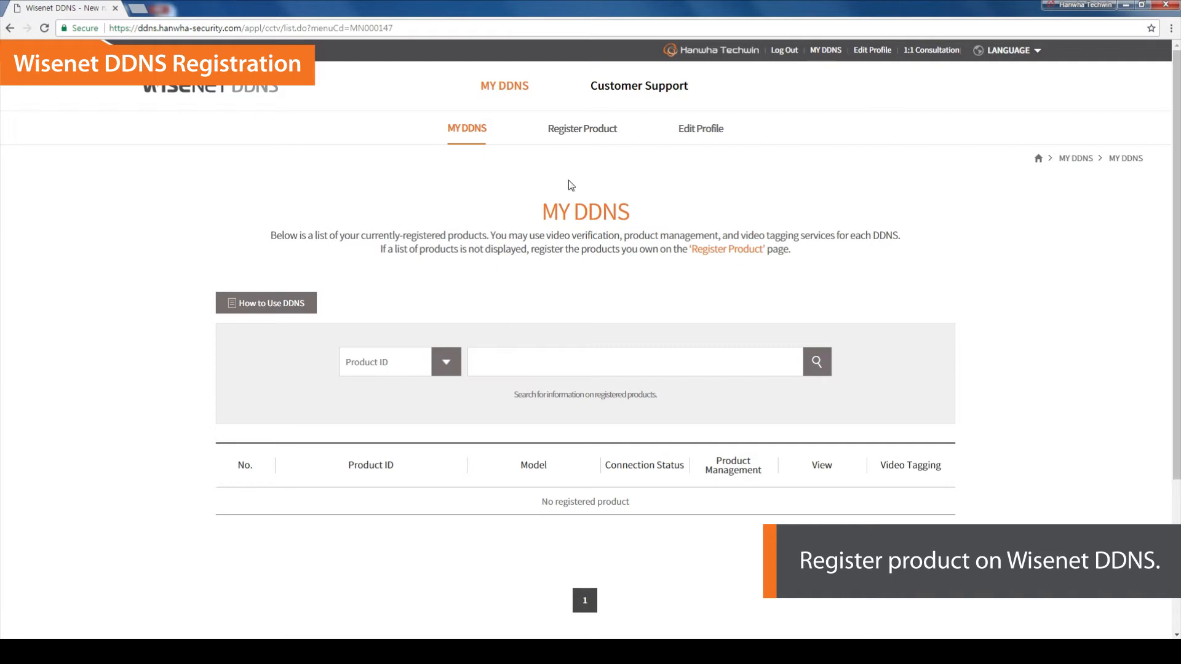
click(580, 138)
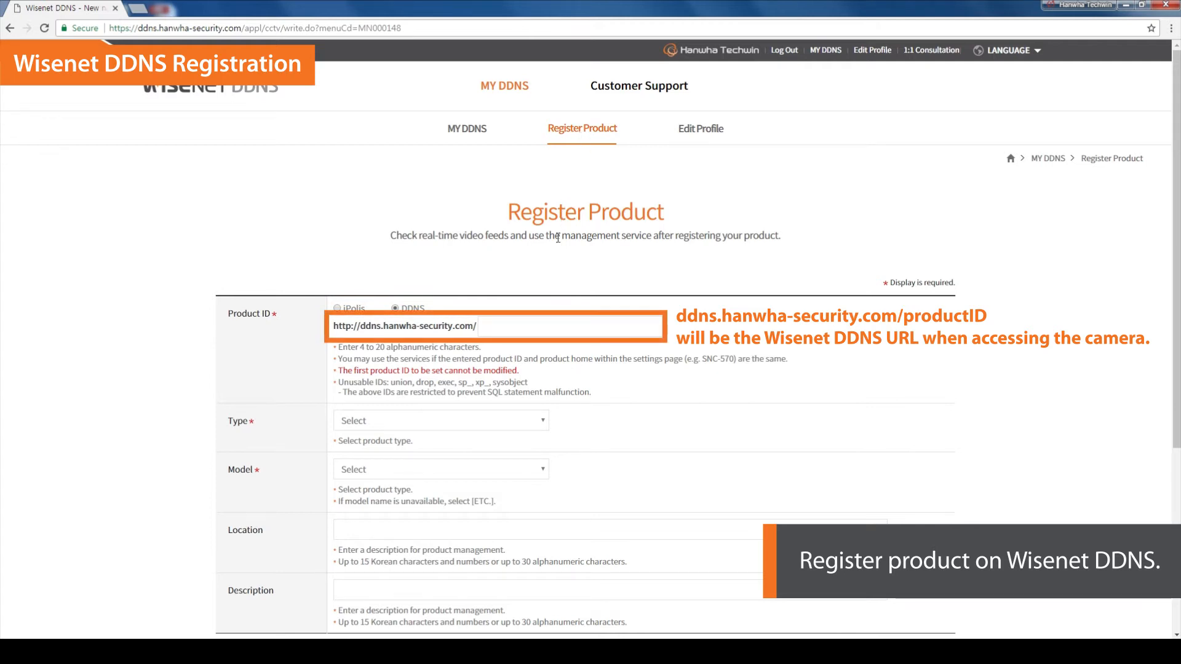
- Enter demo2018 as the product ID and choose Urban crime prevention as the type
click(544, 328)
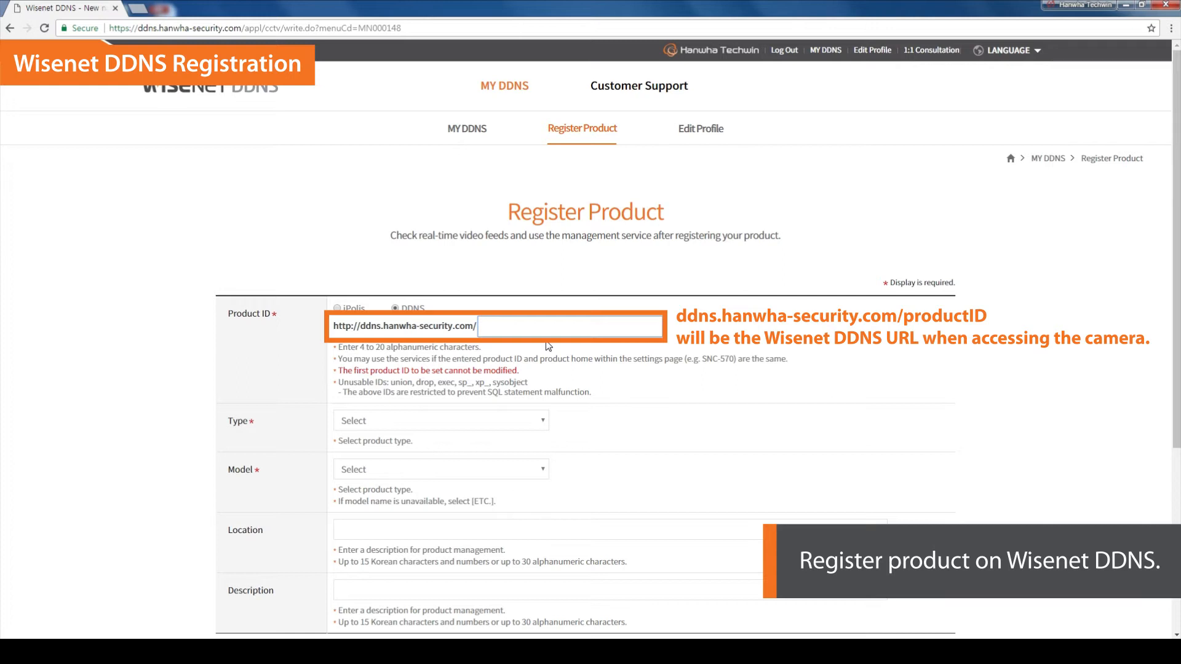
text(demo2018)
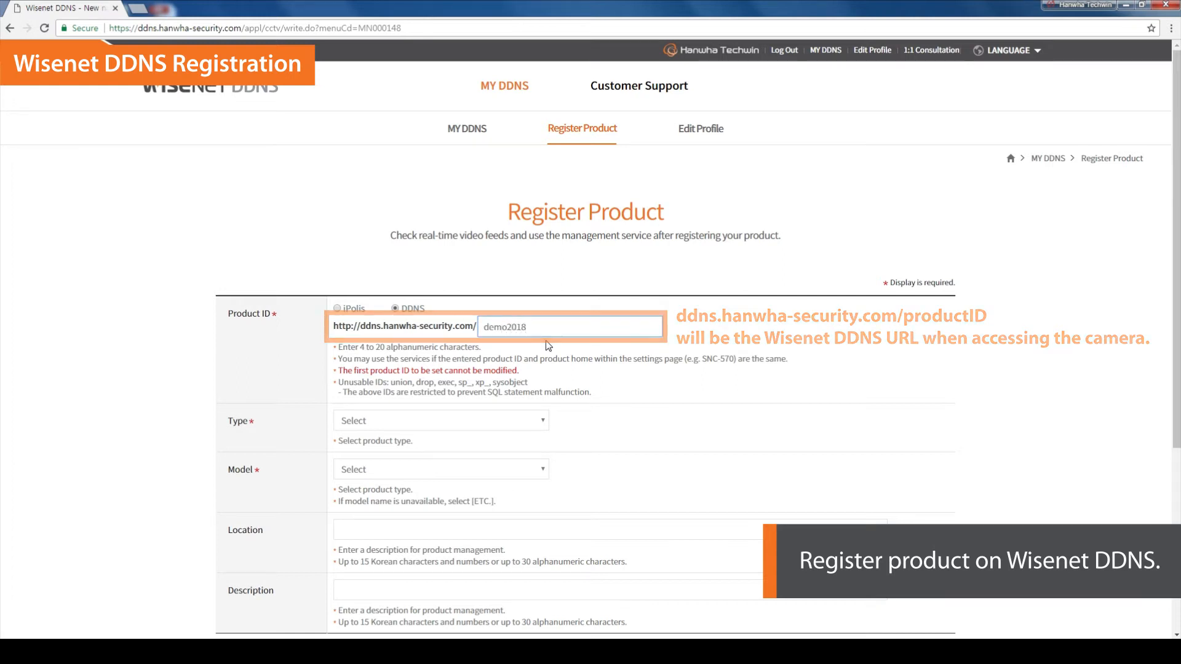
click(544, 421)
click(541, 451)
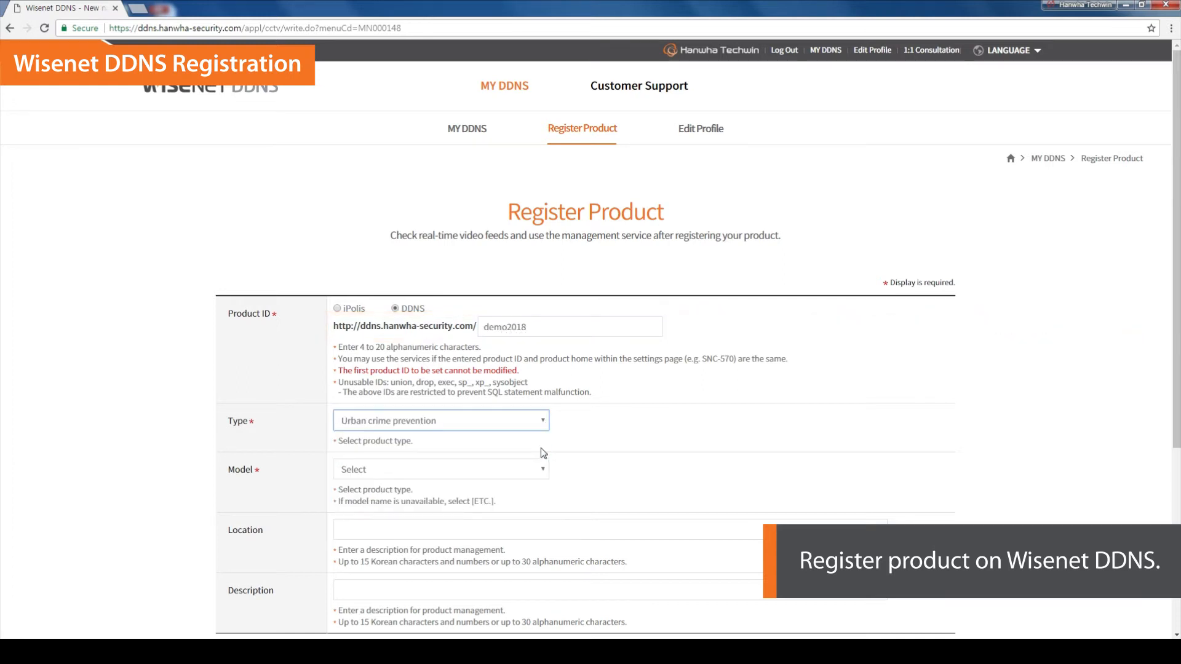
- Choose model XND-6010 and register the product
click(532, 469)
scroll(517, 404, down, 10)
click(479, 368)
scroll(658, 418, down, 2)
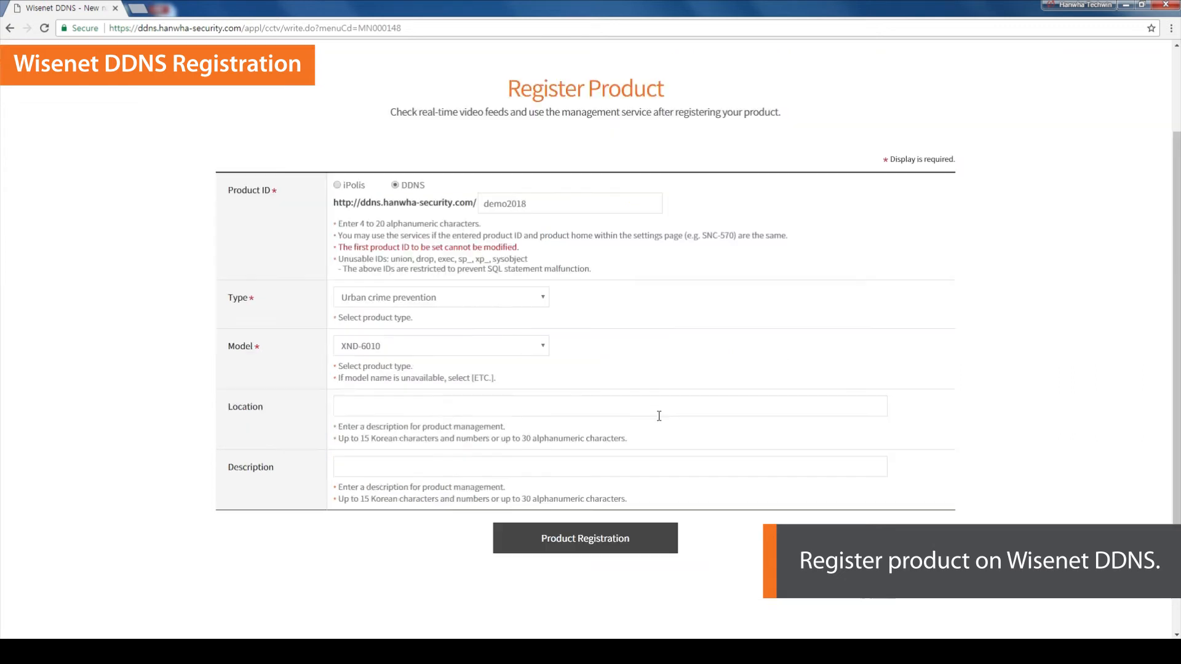
click(629, 540)
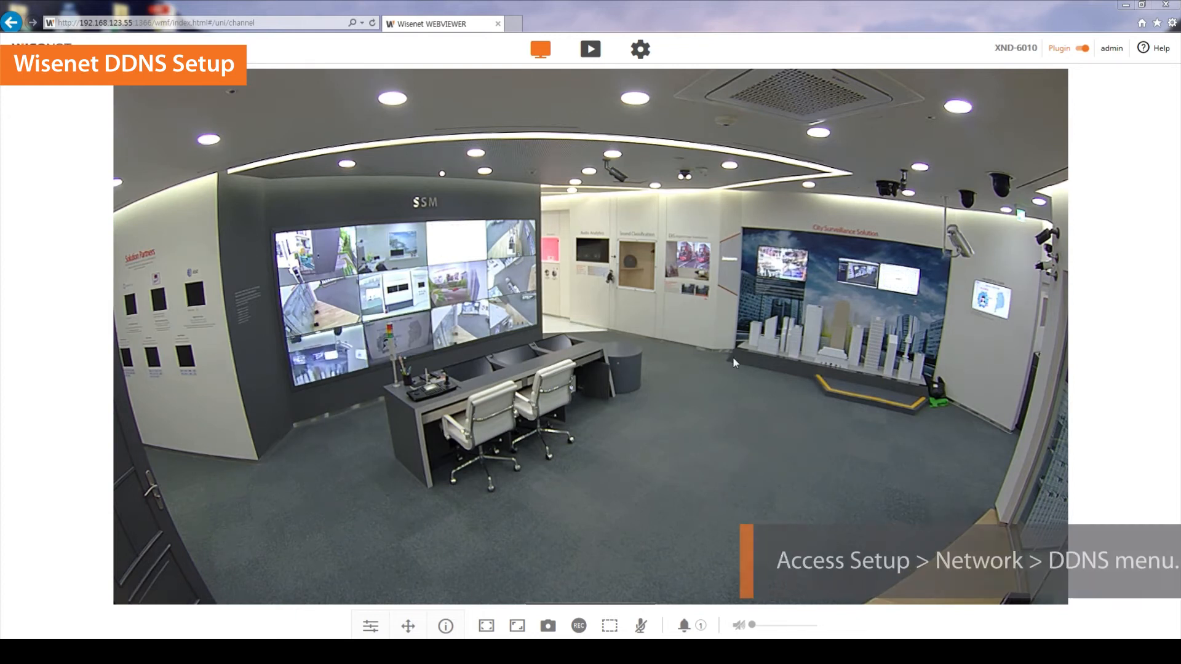
- In the camera web viewer, open the Network DDNS setup and select Wisenet DDNS
click(640, 48)
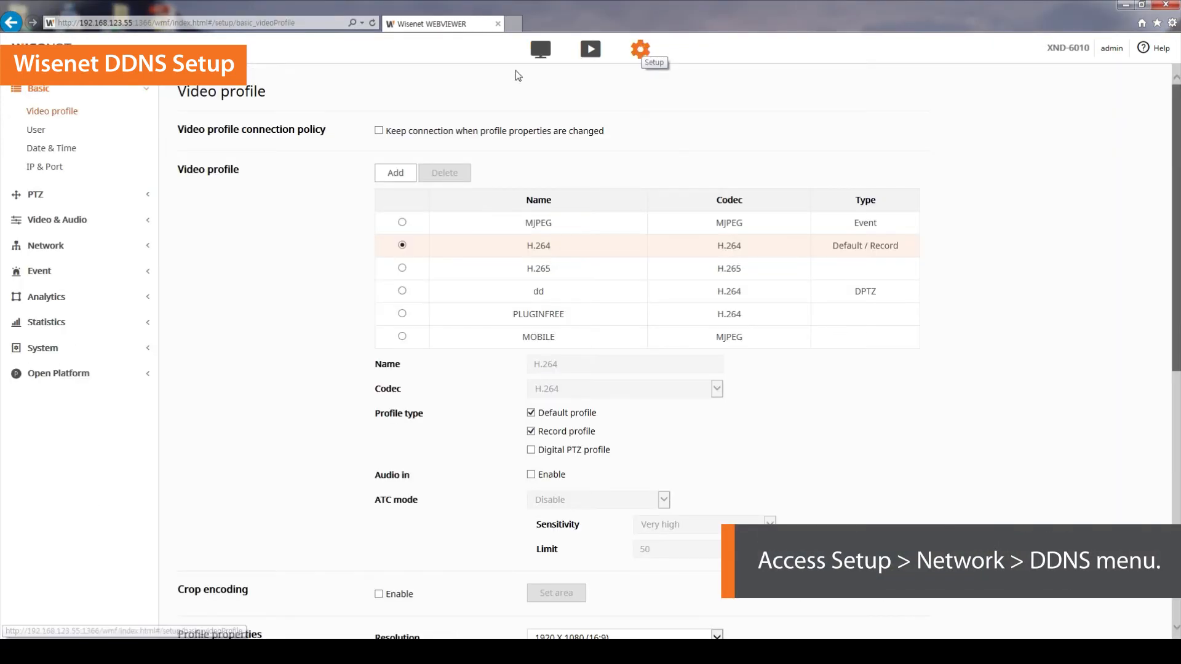
click(131, 248)
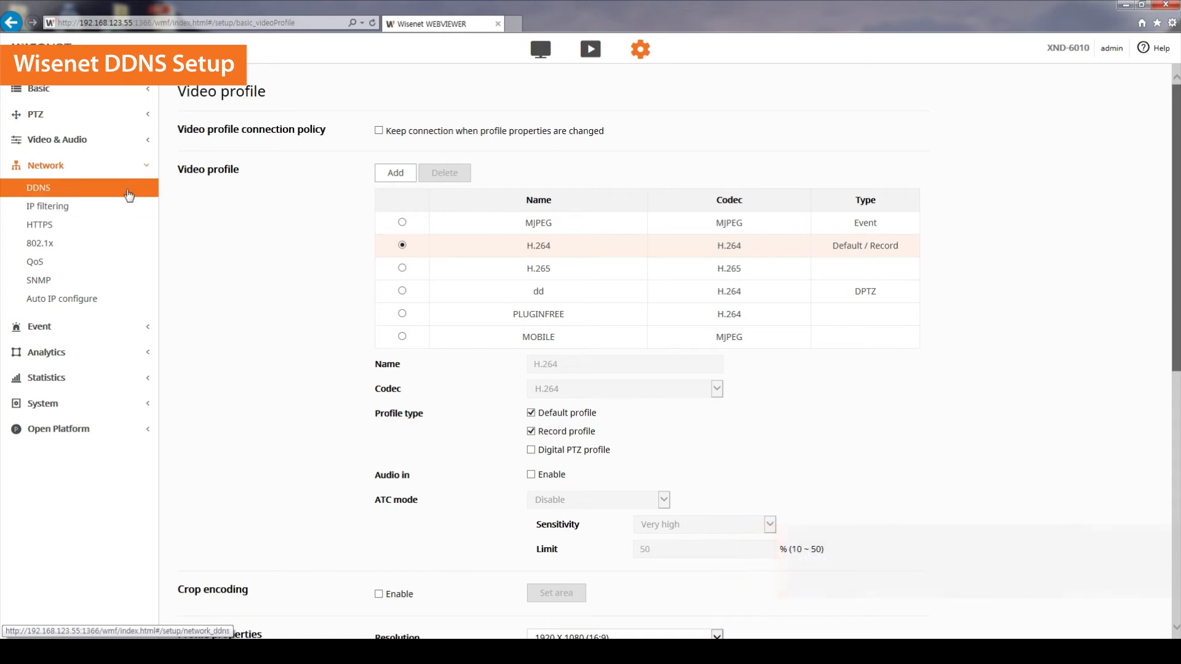
click(129, 195)
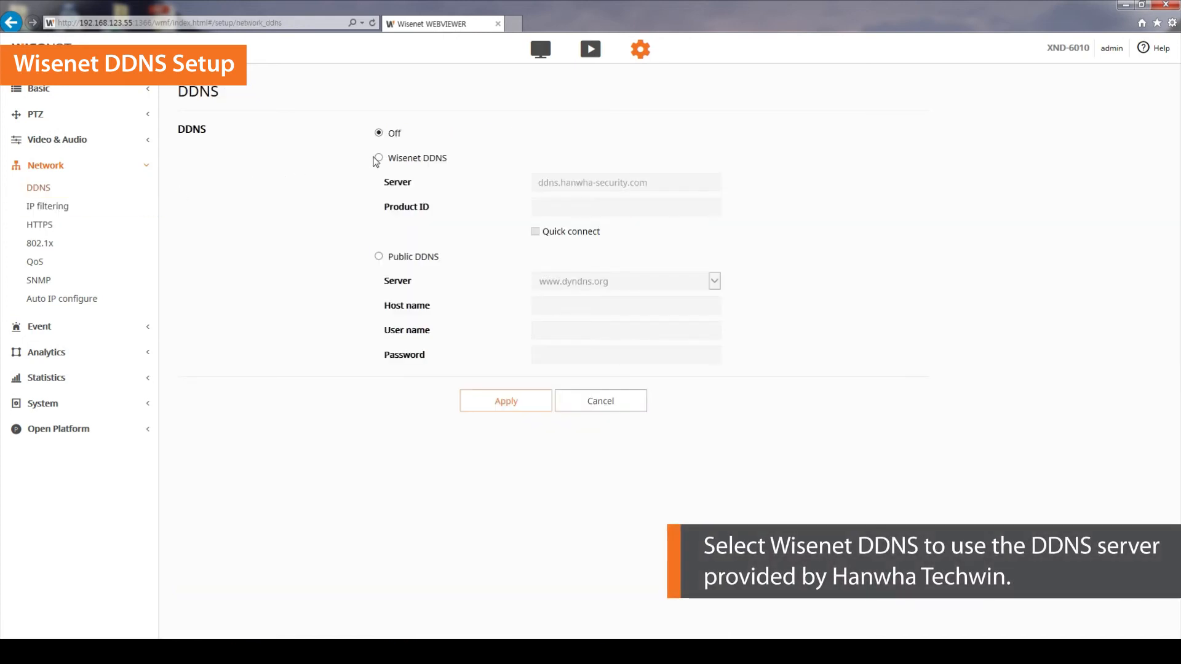
click(378, 158)
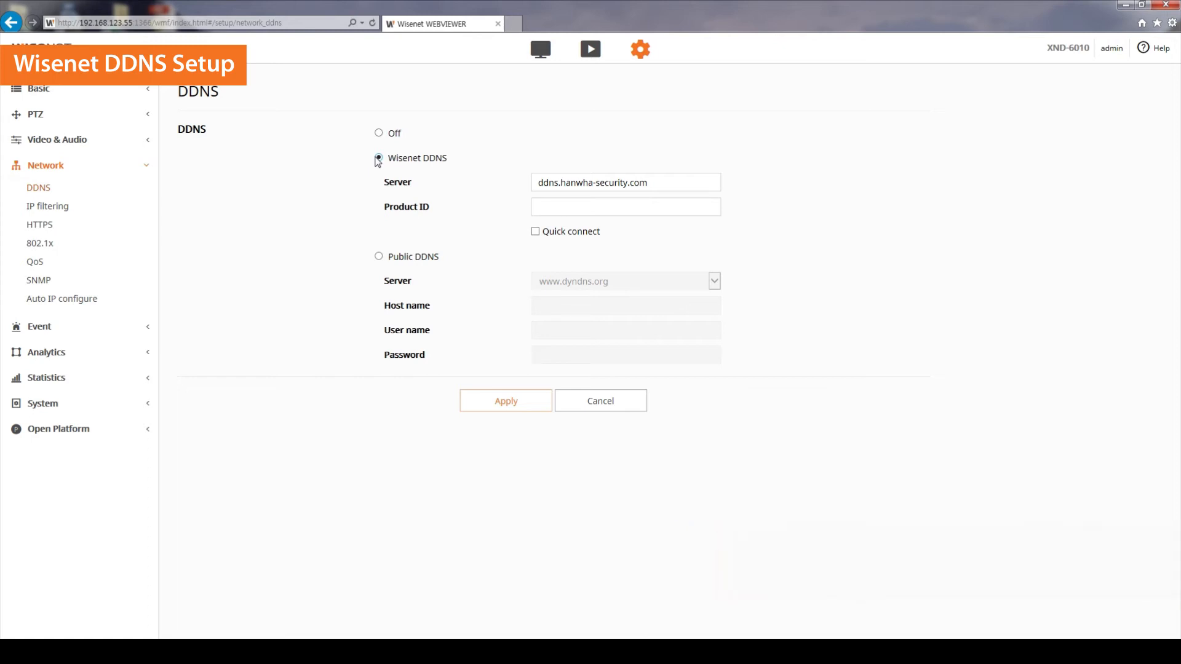
- Enter demo2018 as the product ID and enable Quick connect
click(541, 207)
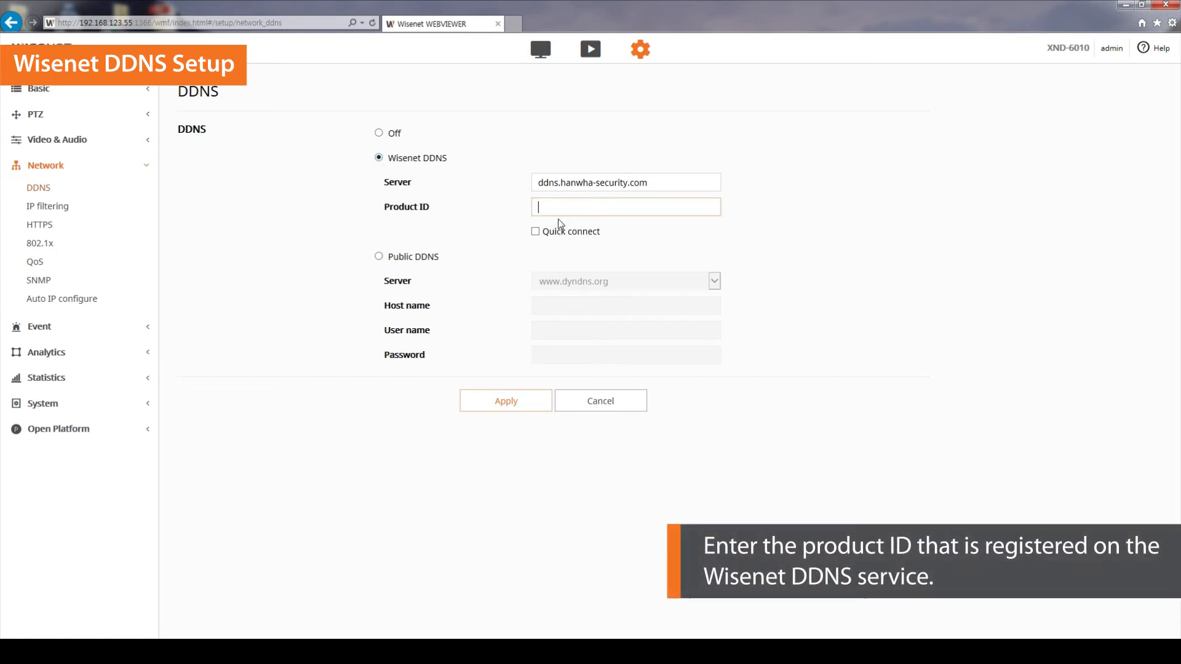
text(demo2018)
click(561, 223)
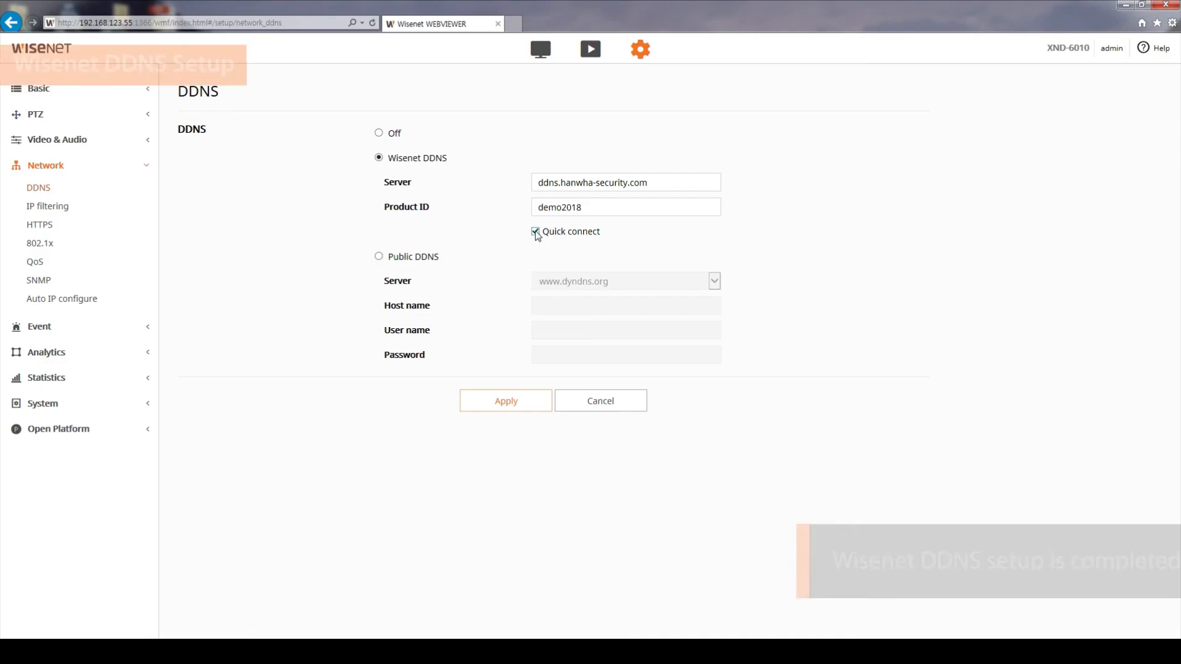
- Apply the DDNS settings and confirm the changes
click(504, 401)
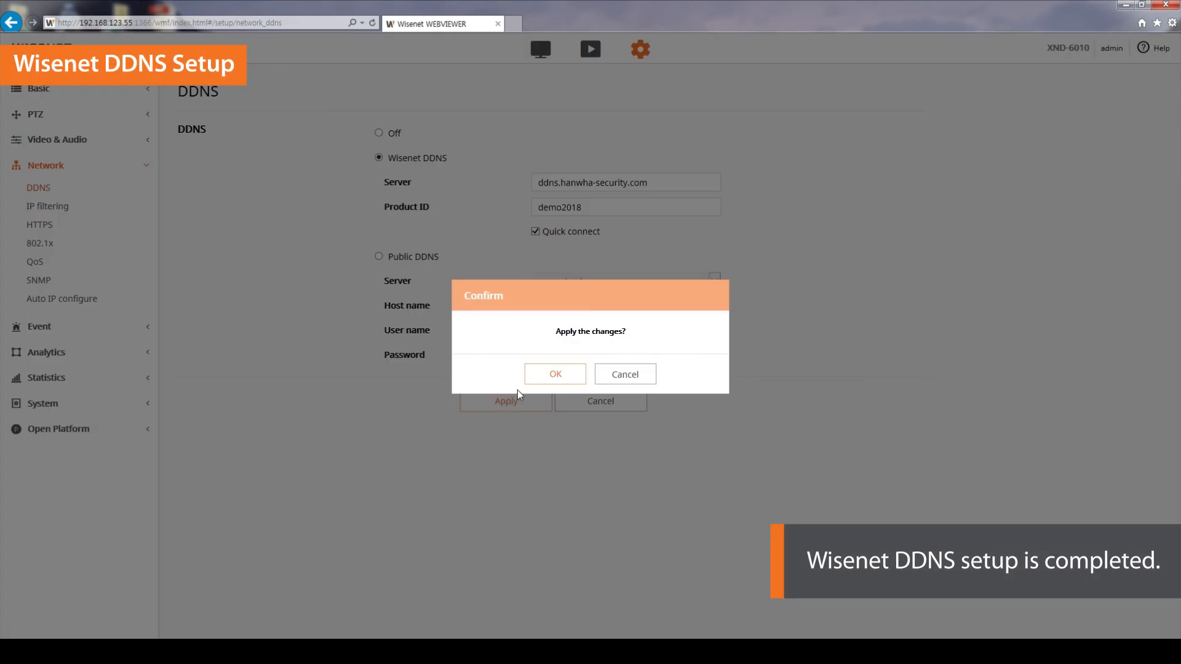
click(550, 380)
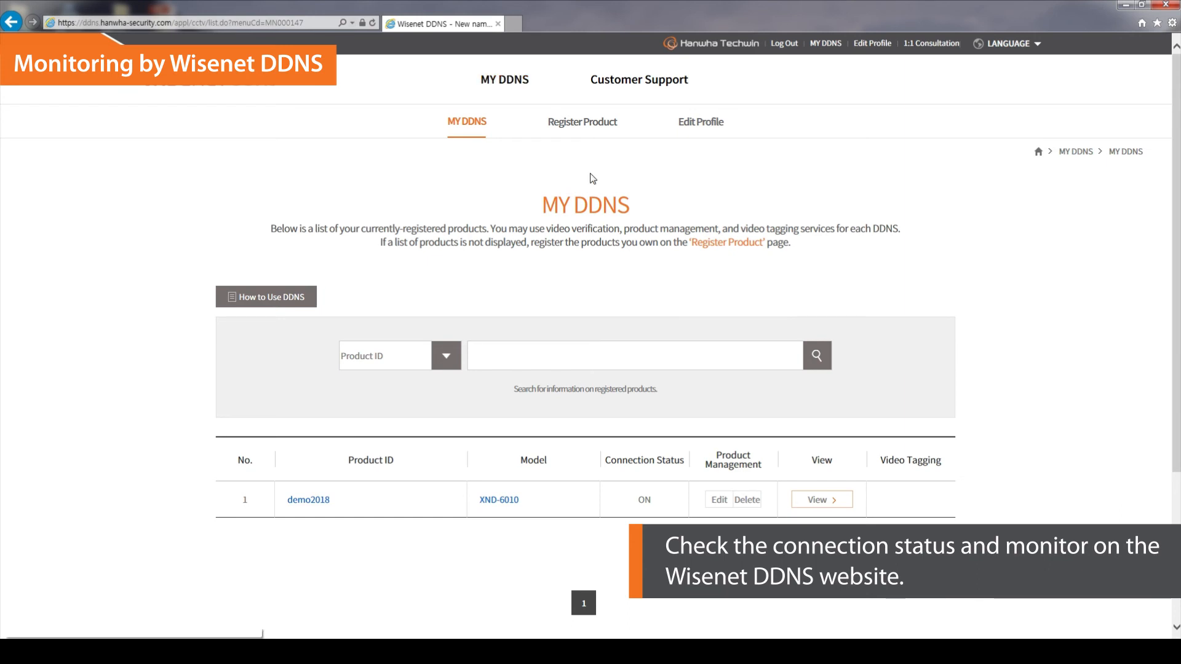
- Open the view of the registered demo2018 camera from the MY DDNS list
click(803, 507)
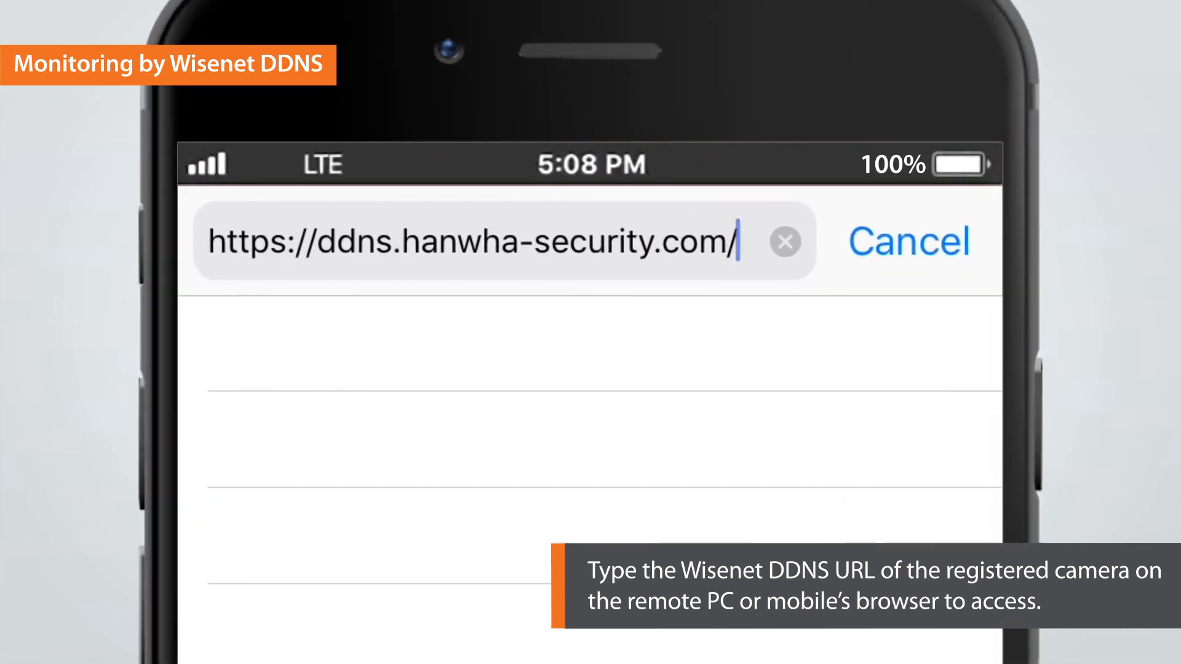
- On the mobile browser, go to ddns.hanwha-security.com/demo2018
text(demo2018)
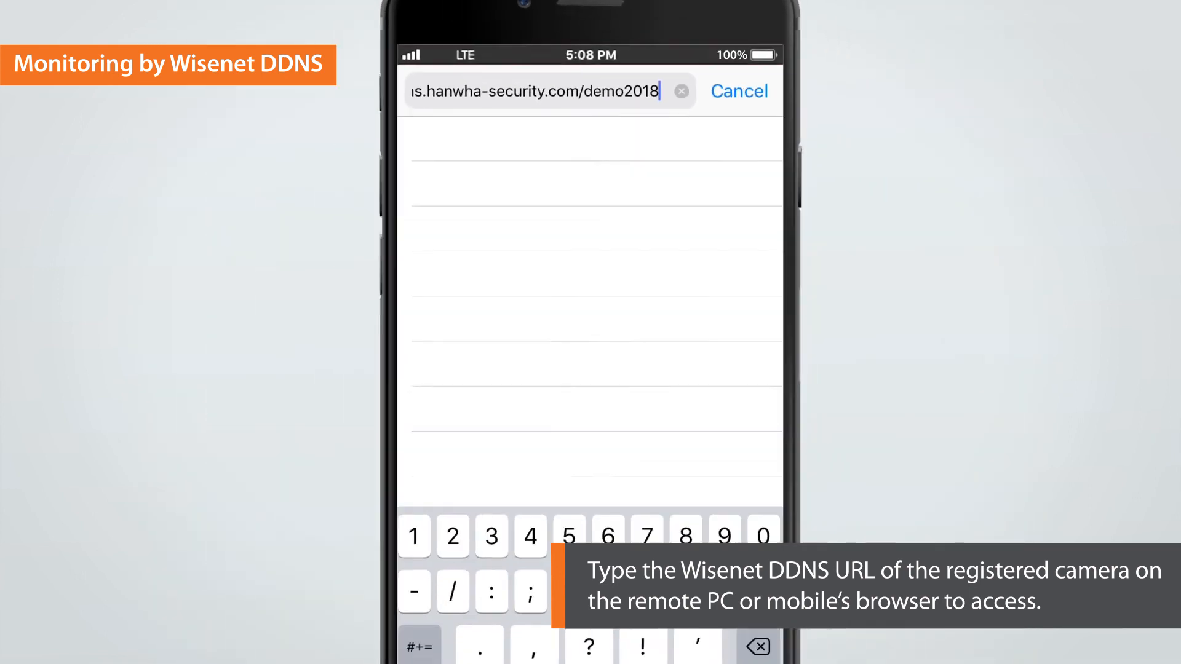
key(Return)
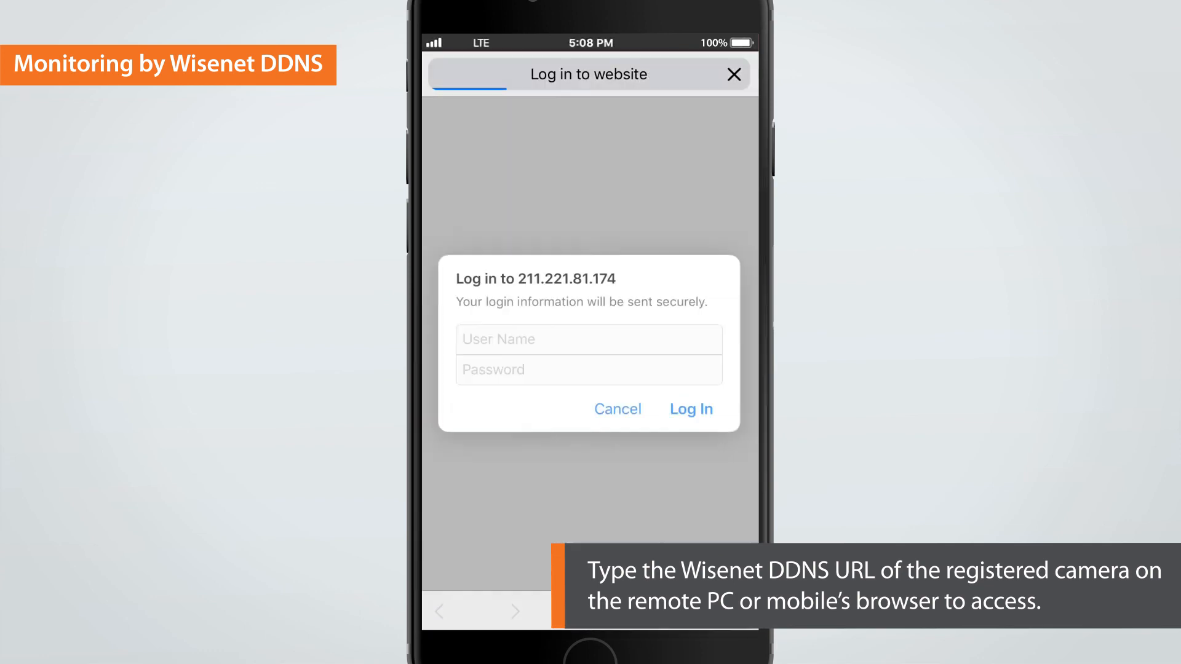
- Log in to the camera with user name admin and the camera password
click(589, 339)
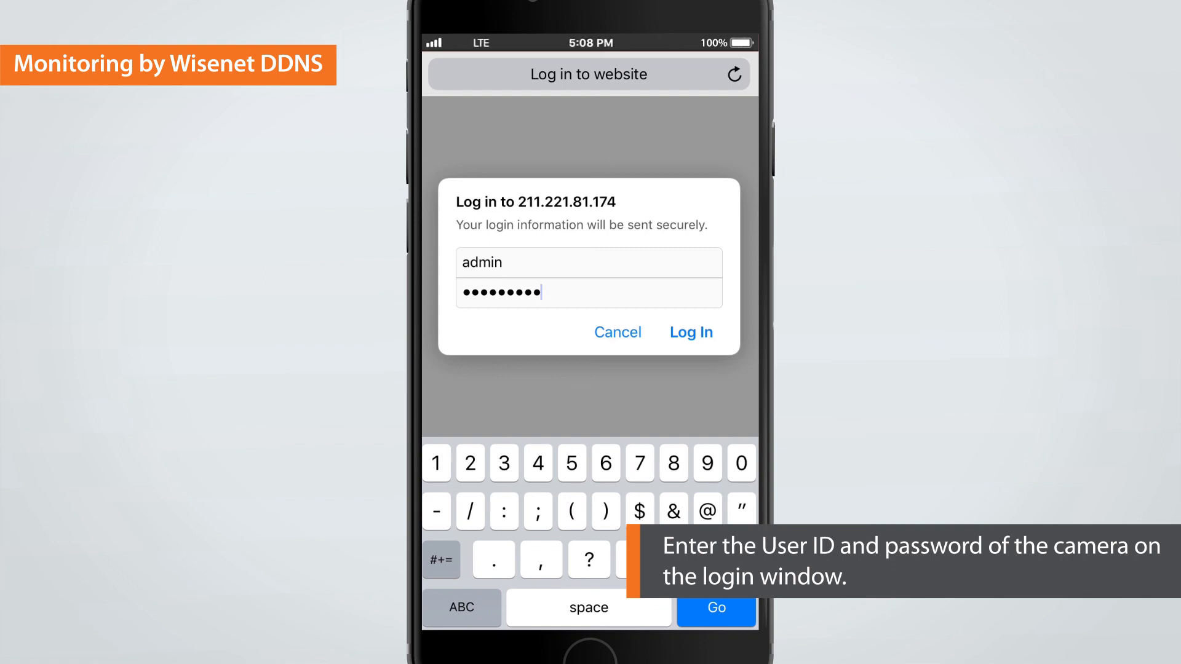
click(691, 332)
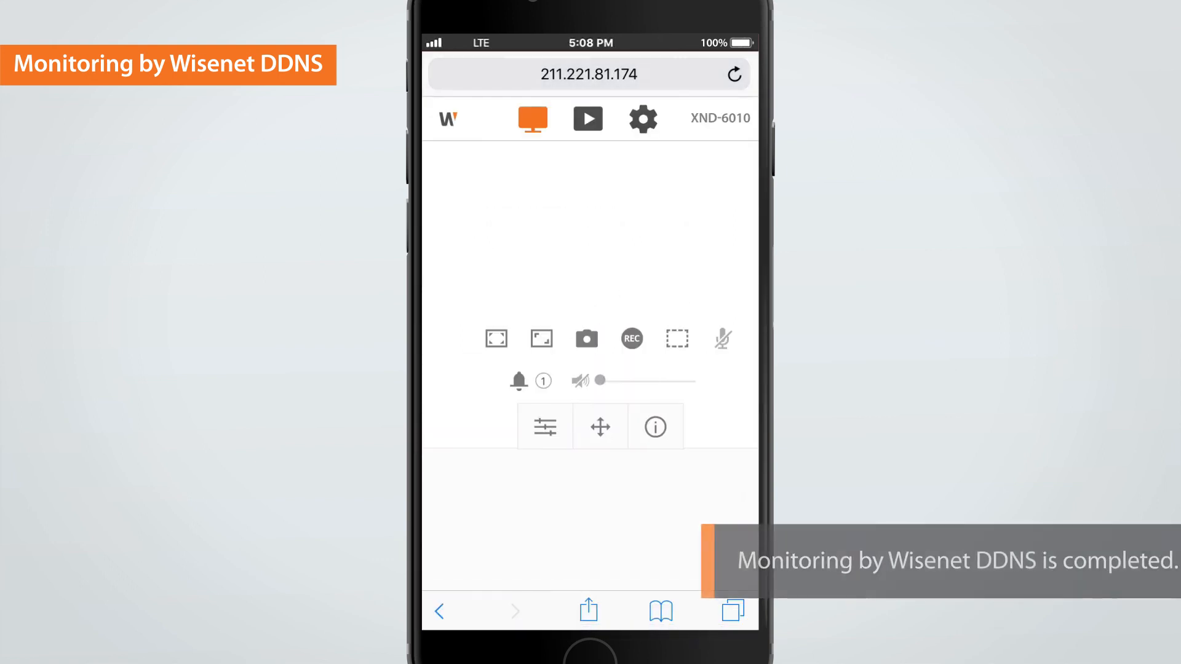